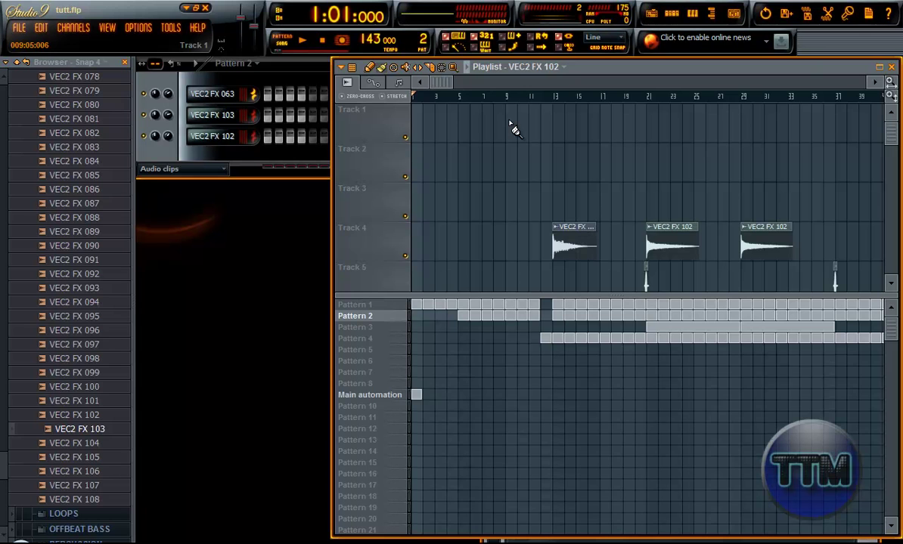
Step: Shift the playlist sideways and zoom out until all clips, patterns and automation show
left_click_drag(429, 80, 435, 79)
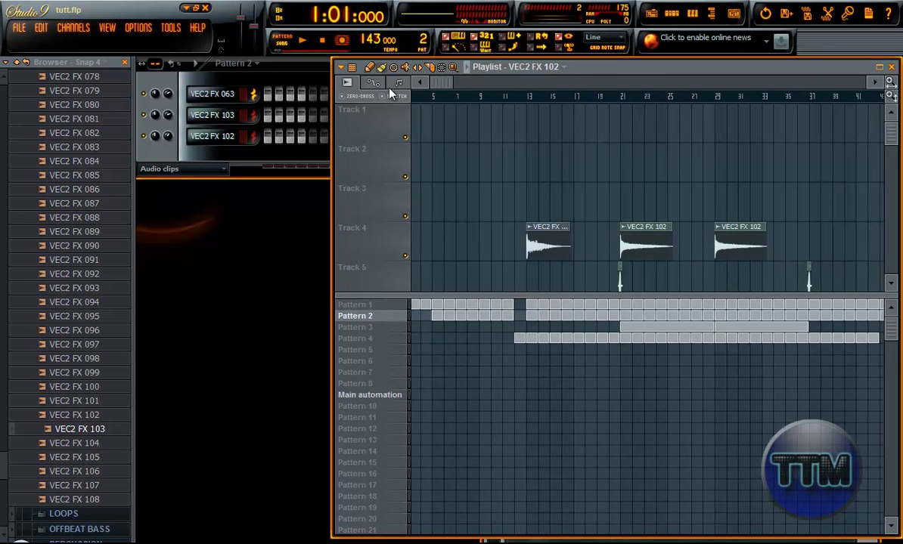
scroll(591, 339, "down", 1)
scroll(582, 287, "down", 1)
scroll(572, 227, "down", 1)
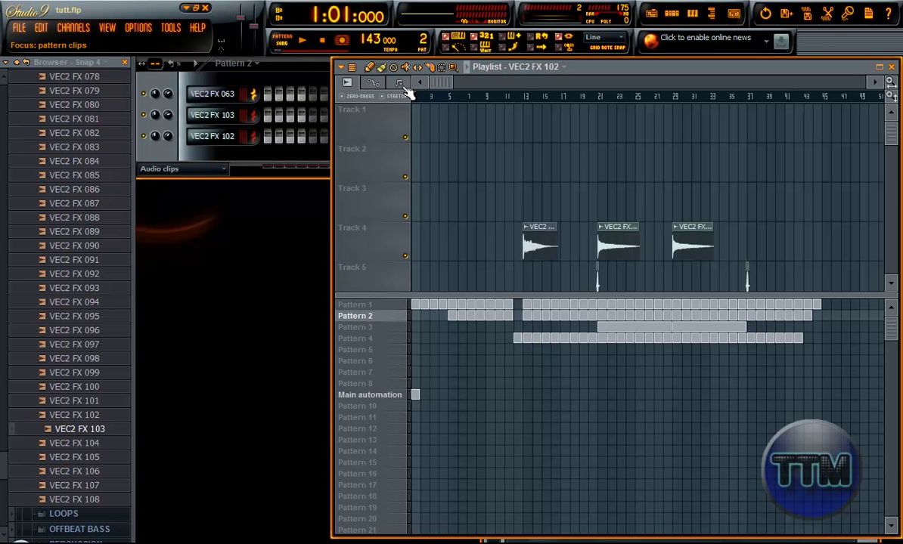
left_click(597, 98)
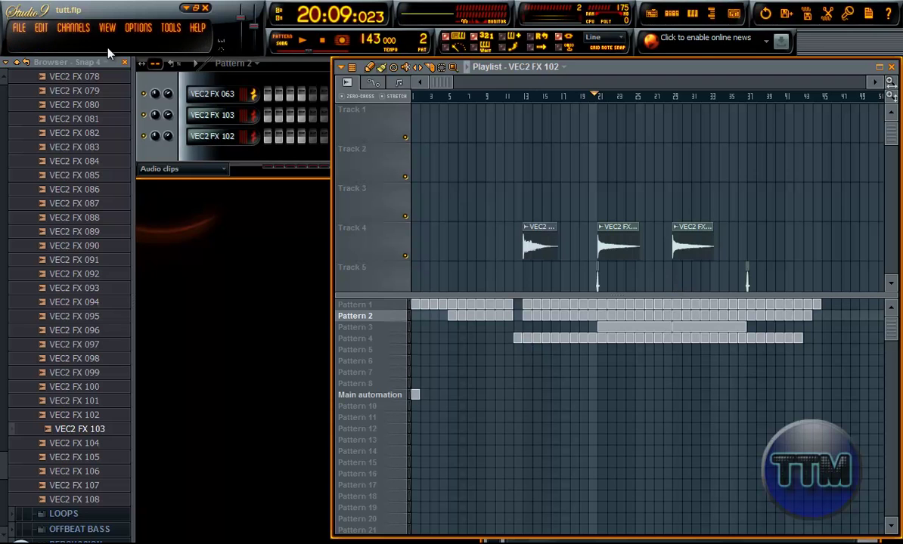
left_click(106, 27)
left_click(121, 96)
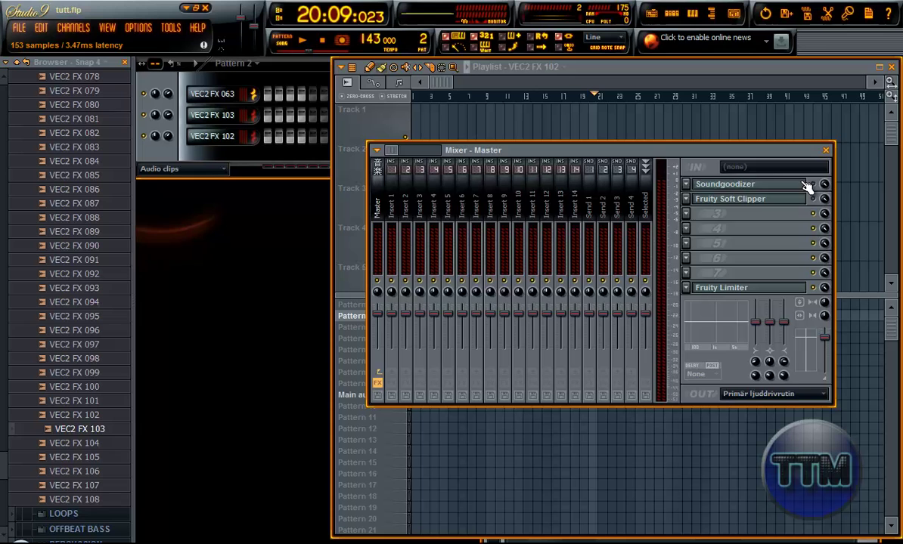
key("F9")
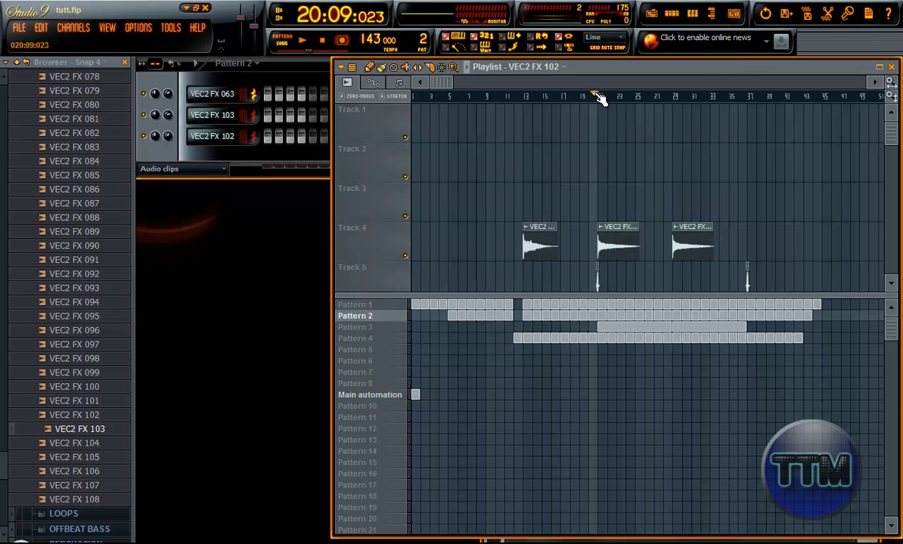
left_click_drag(600, 100, 602, 102)
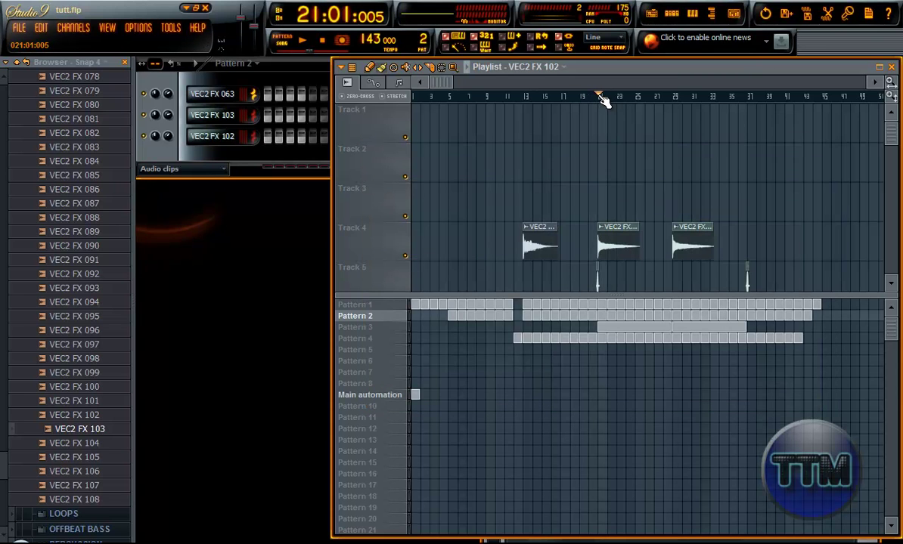
left_click(321, 41)
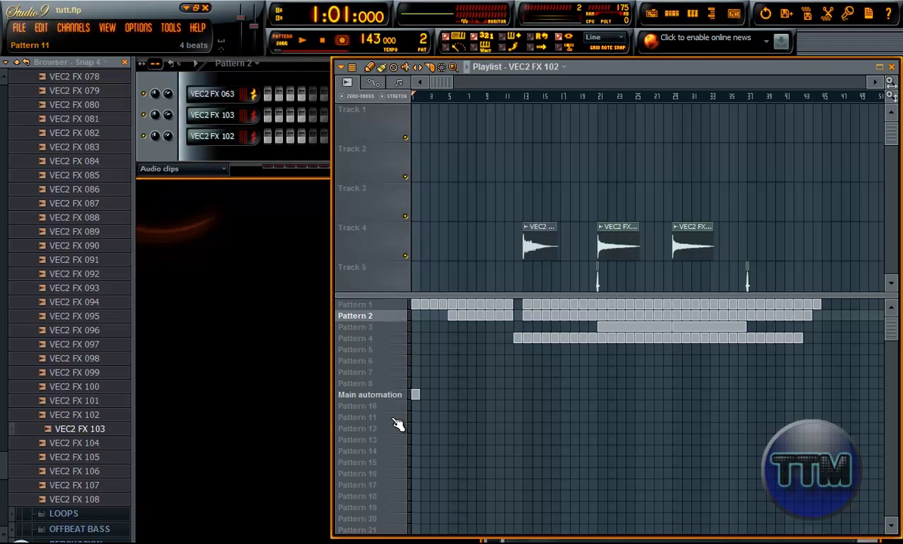
key("space")
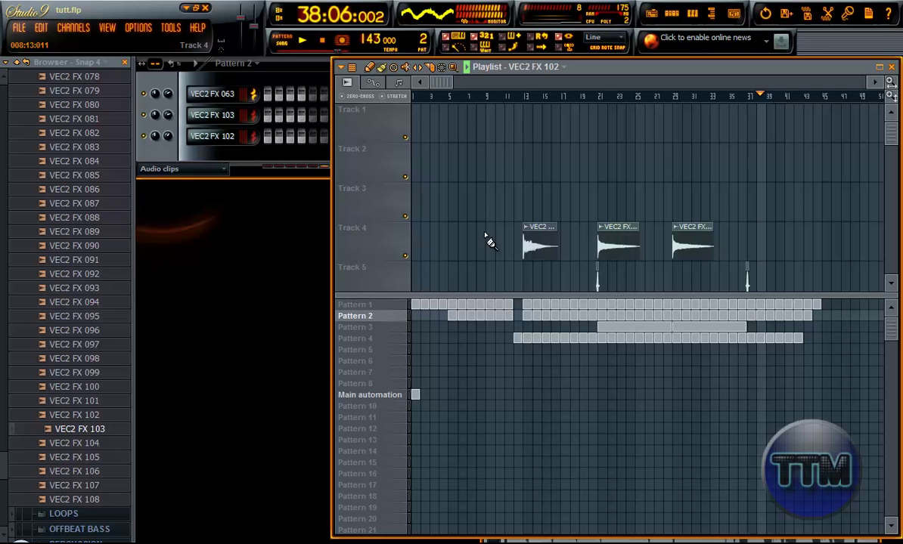
key("space")
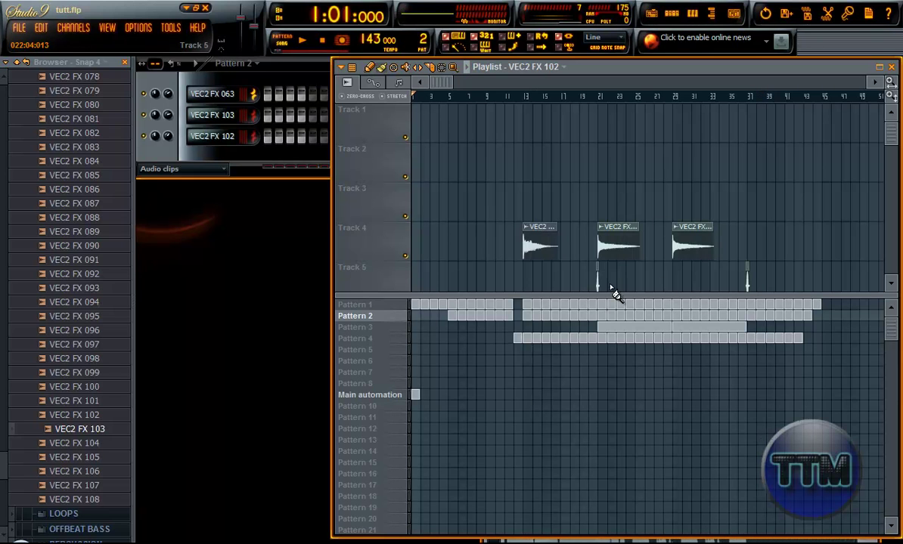
left_click(675, 97)
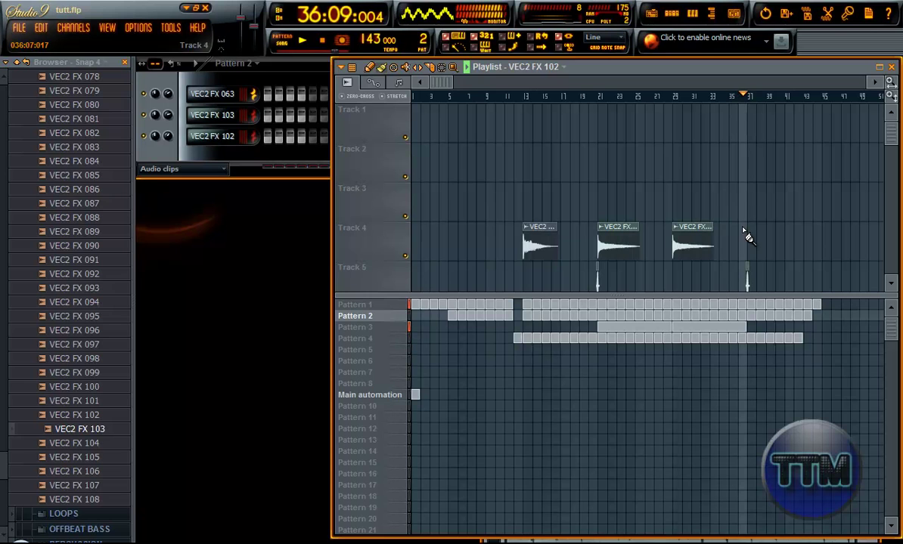
key("space")
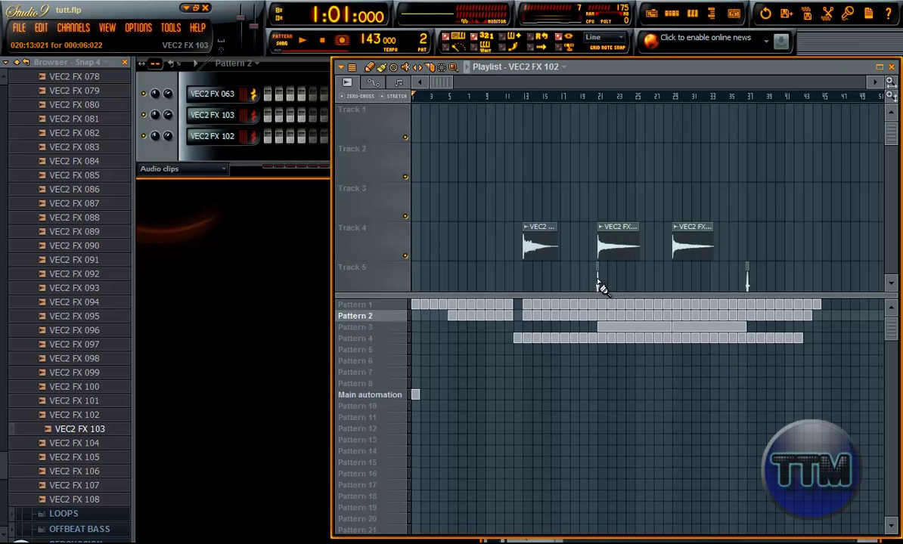
Step: Show the mixer, position it over the playlist, and select the empty Insert 3 channel
left_click(108, 28)
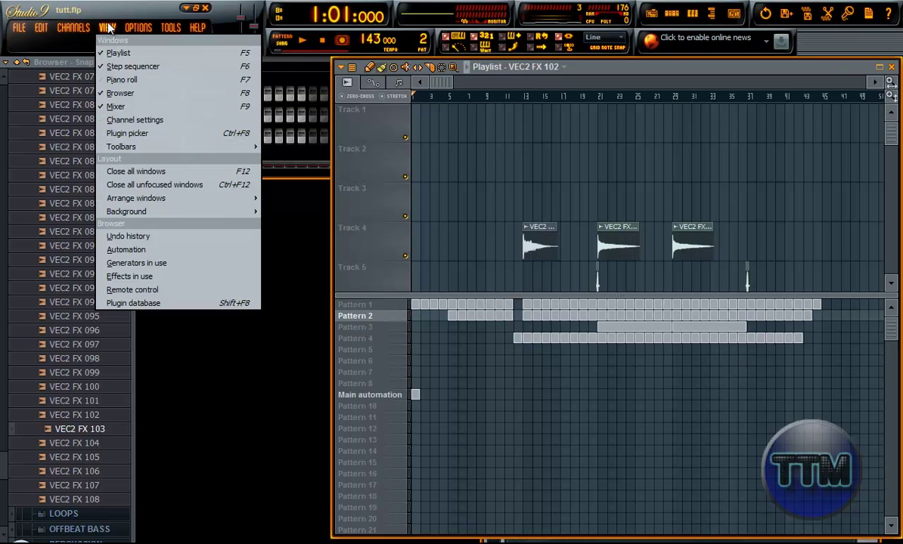
left_click(144, 110)
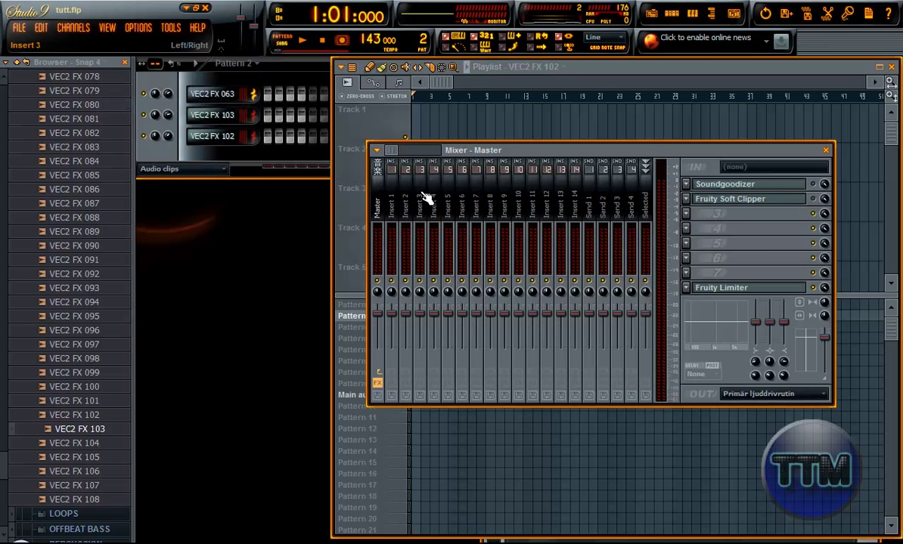
left_click_drag(651, 155, 514, 200)
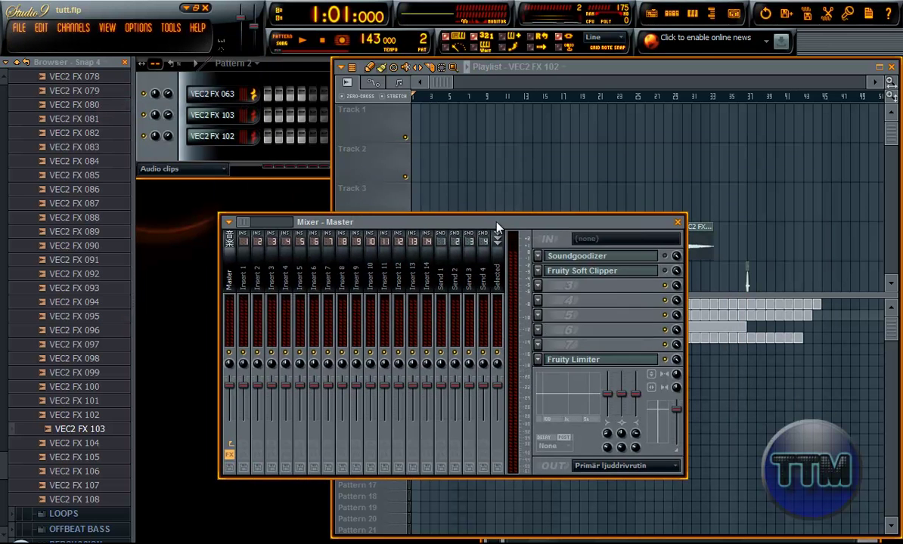
left_click(108, 29)
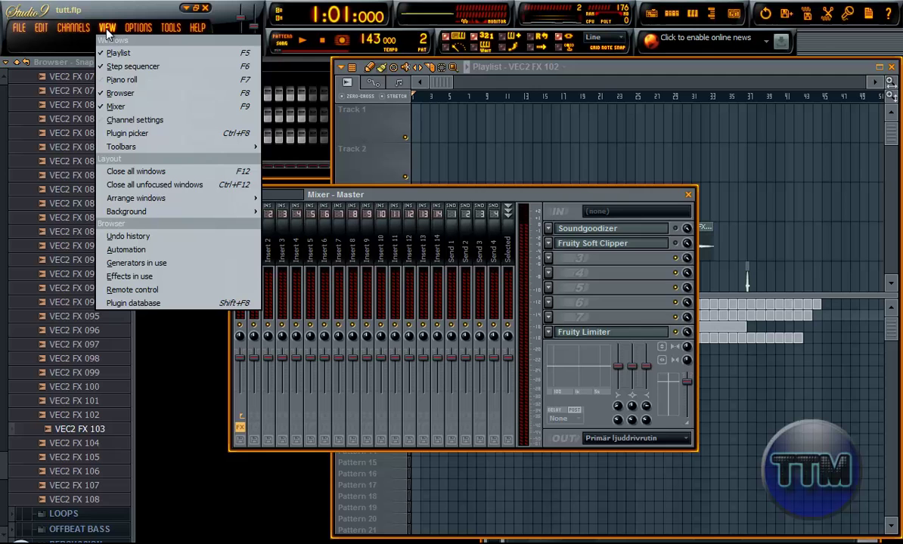
left_click(140, 107)
left_click(109, 29)
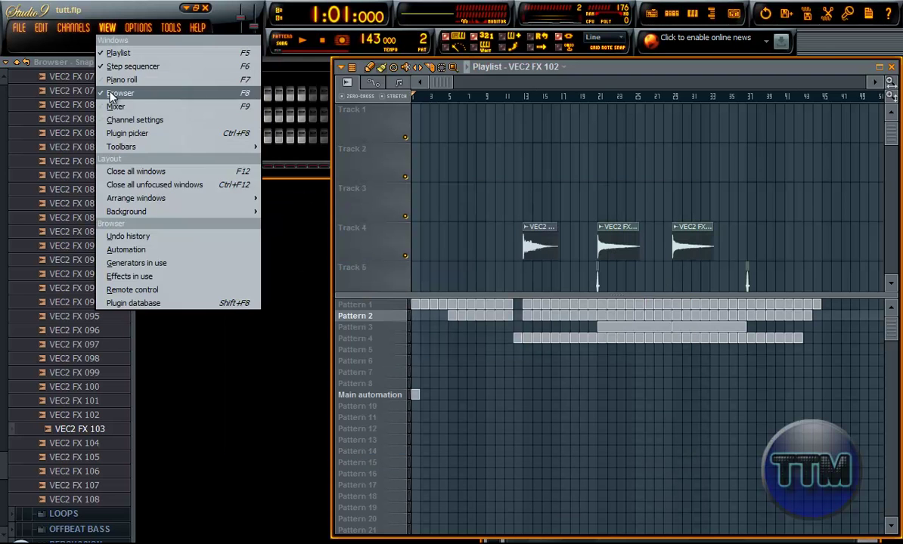
left_click(120, 110)
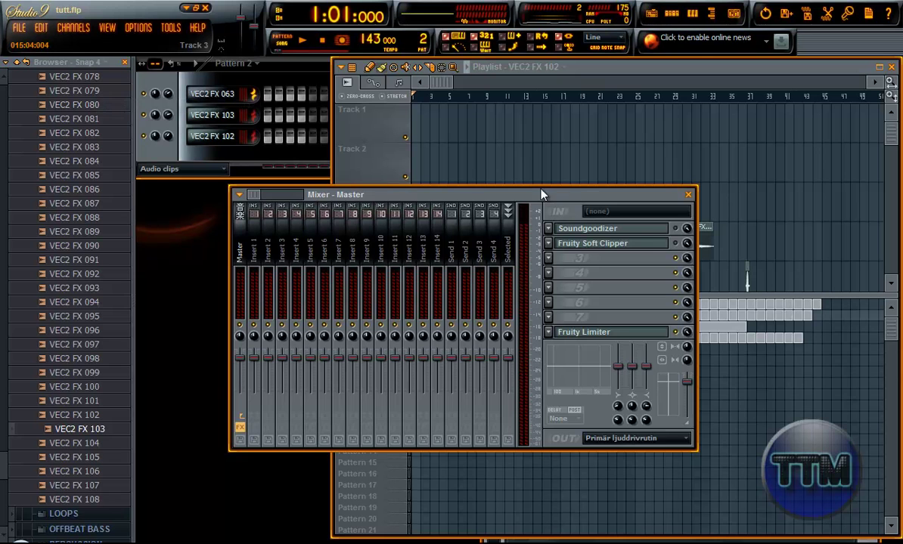
left_click_drag(537, 195, 617, 158)
left_click(363, 195)
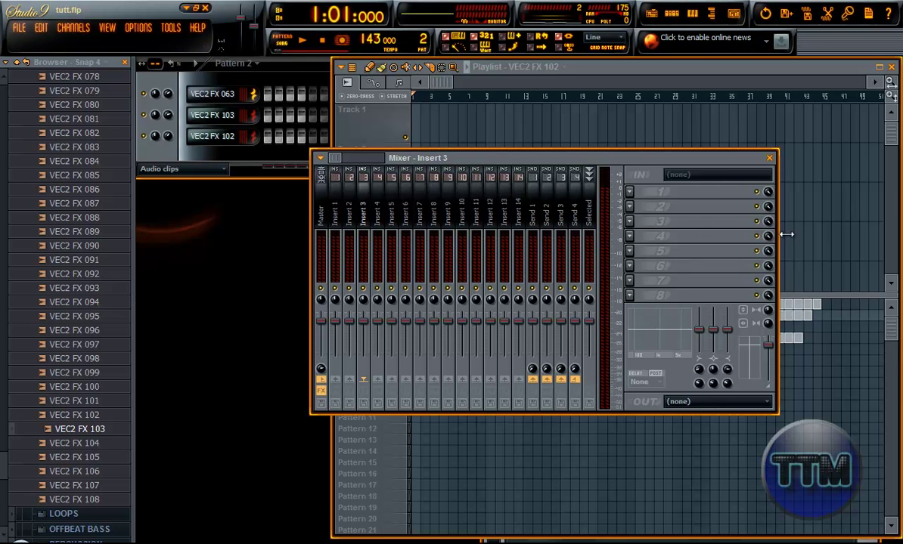
Step: Widen the mixer, browse the insert channels, then select the Master channel
left_click_drag(786, 234, 793, 233)
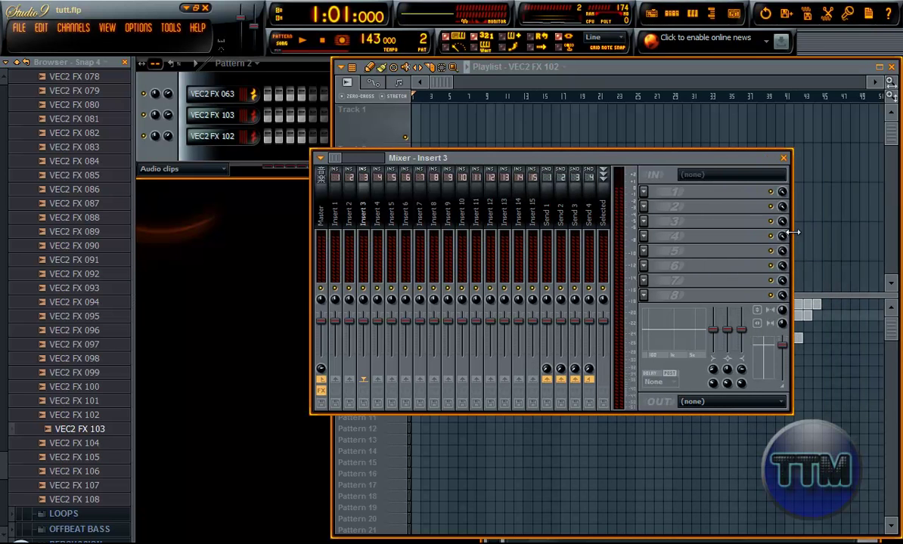
left_click(327, 198)
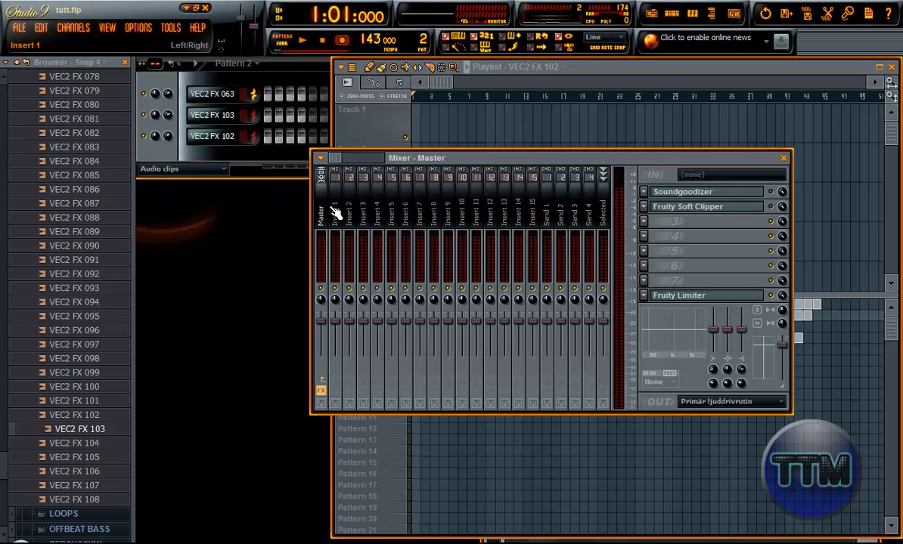
left_click_drag(335, 203, 459, 216)
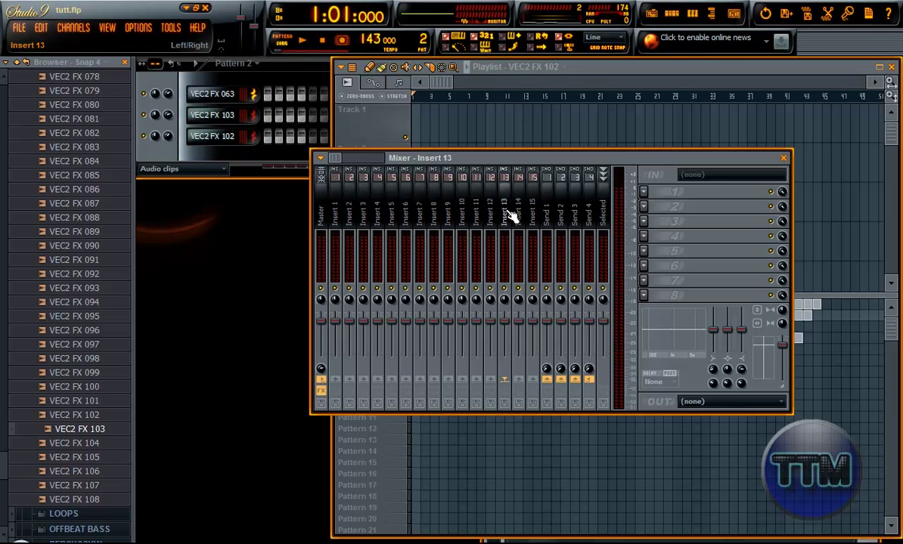
left_click(348, 214)
left_click(326, 217)
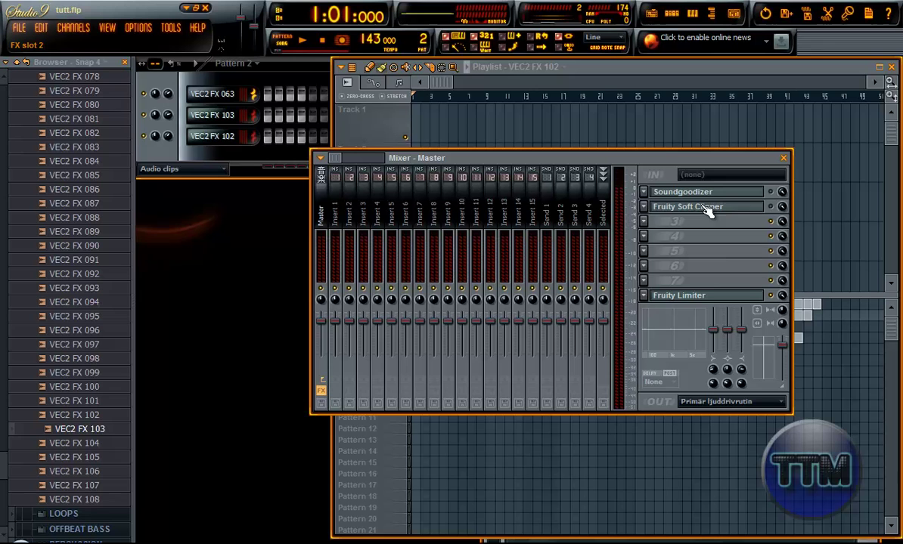
Step: Bring up the plugin list for the Master's first effect slot, which holds Soundgoodizer
left_click(644, 194)
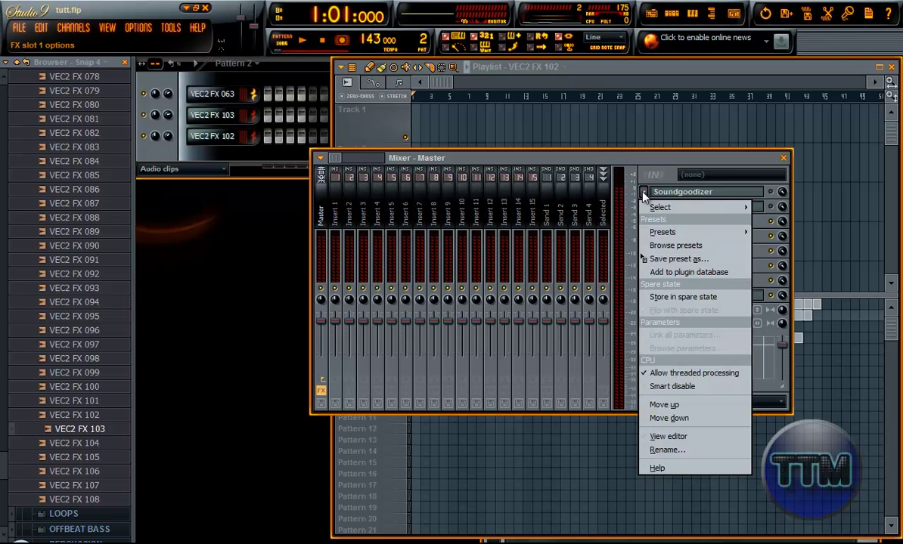
left_click(645, 195)
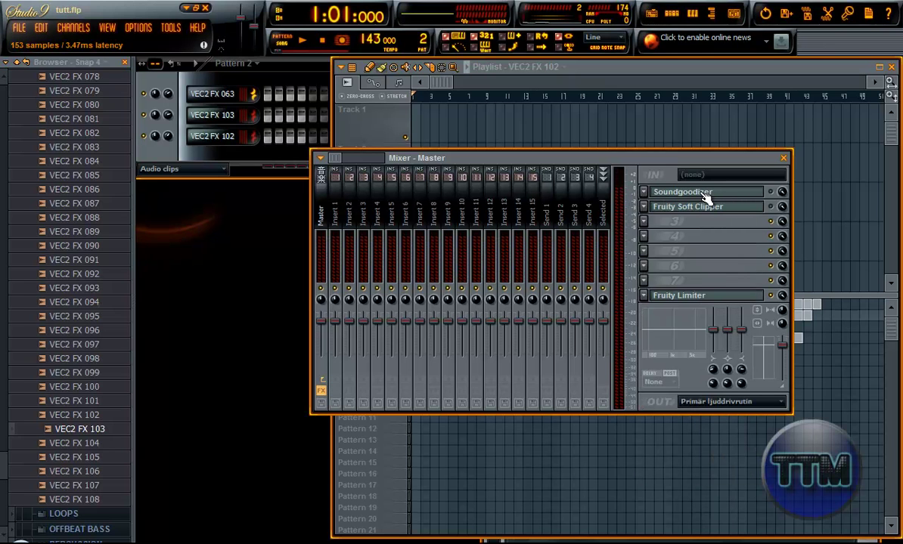
left_click(644, 192)
mouse_move(659, 207)
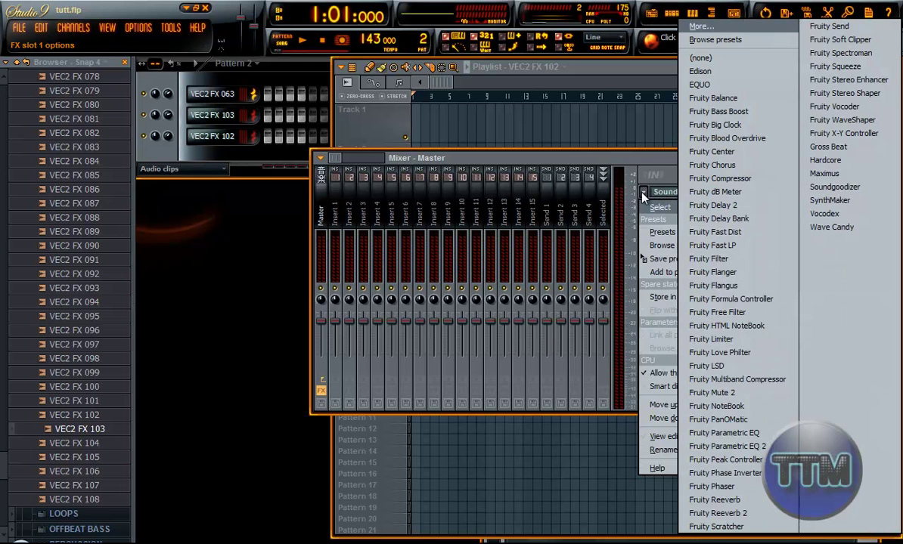
left_click(643, 195)
left_click(644, 193)
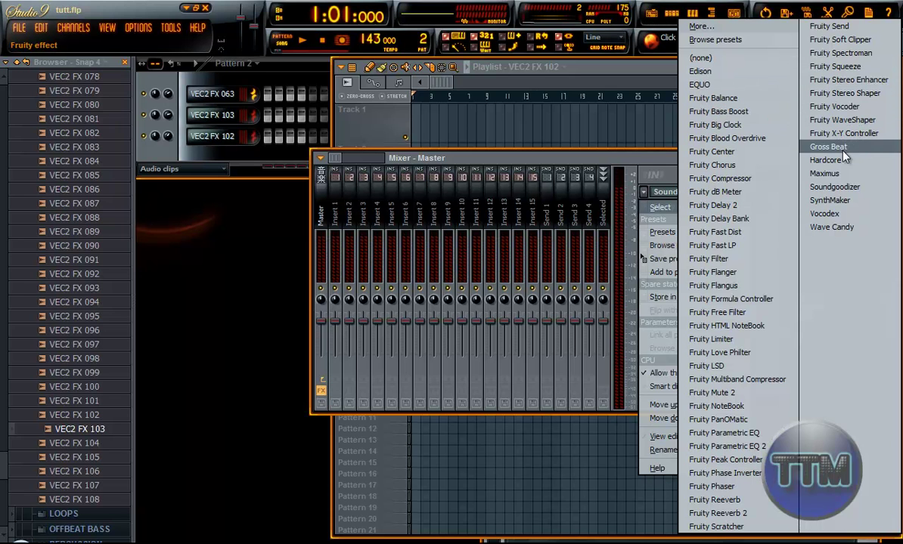
Step: Open the Soundgoodizer panel, audition its modes, and leave it on mode A
left_click(839, 190)
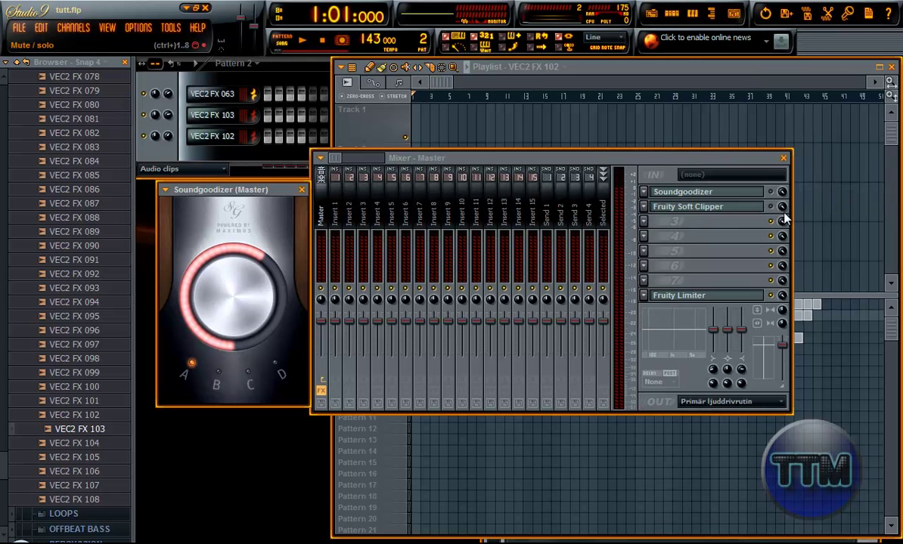
left_click_drag(275, 195, 483, 161)
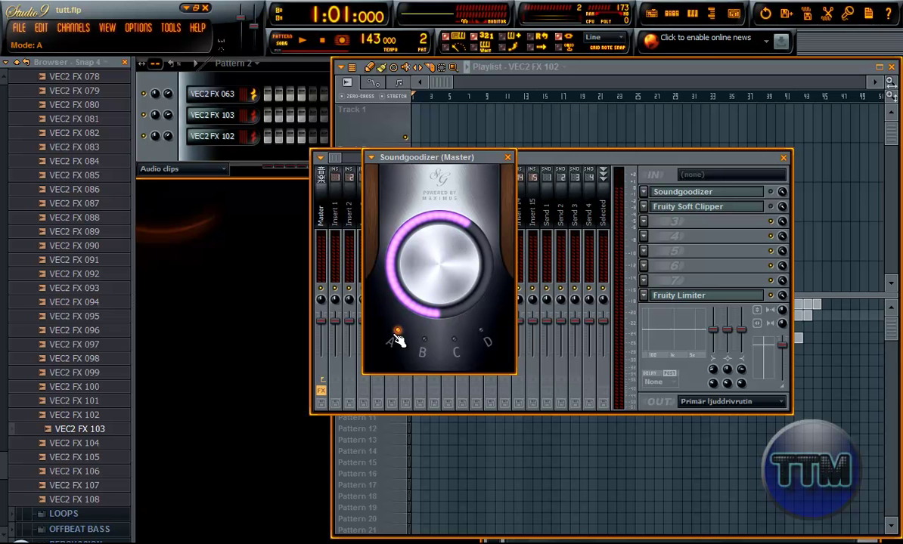
left_click(424, 342)
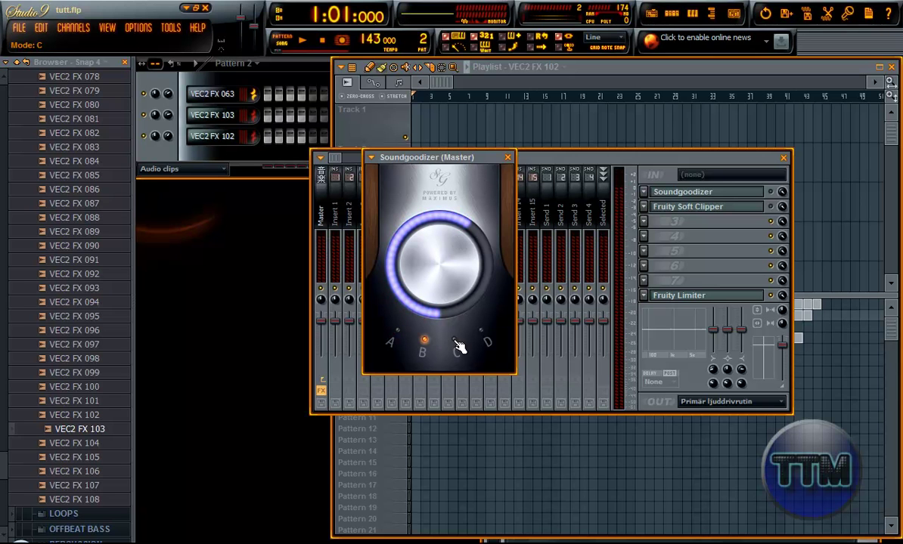
left_click(454, 339)
left_click(481, 332)
left_click(425, 341)
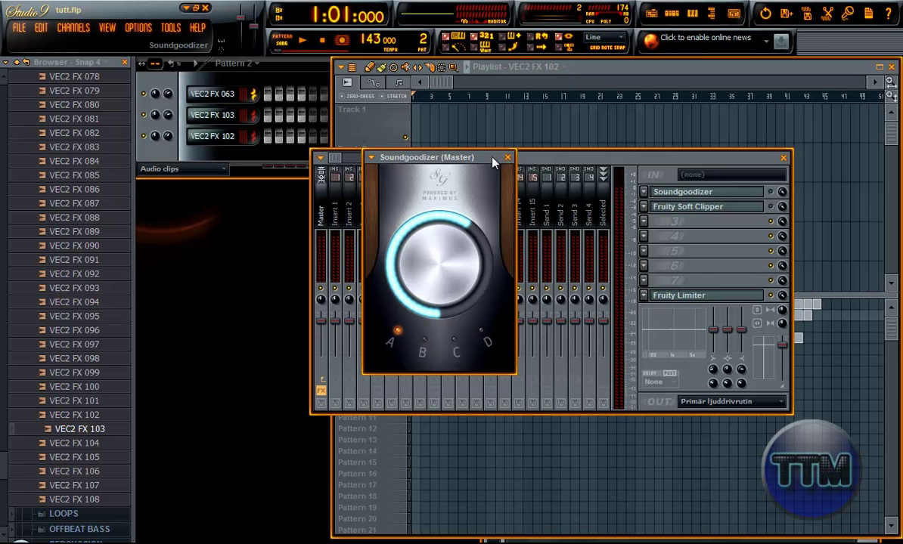
mouse_move(492, 161)
left_mouse_down()
mouse_move(382, 129)
mouse_move(290, 151)
mouse_move(317, 172)
left_mouse_up()
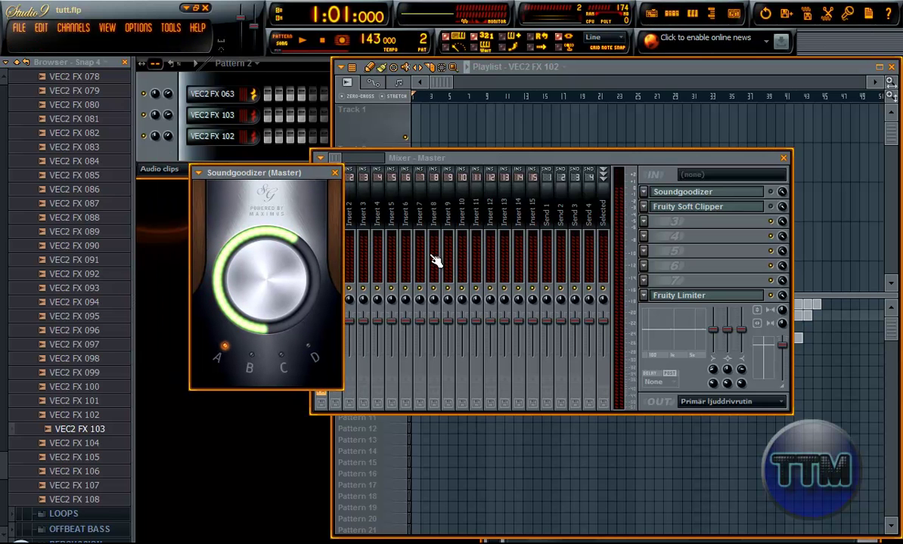
Step: Set the song position to bar 29 in the playlist and start playback
left_click(611, 66)
left_click_drag(444, 84, 536, 82)
left_click(576, 96)
left_click_drag(585, 102, 583, 96)
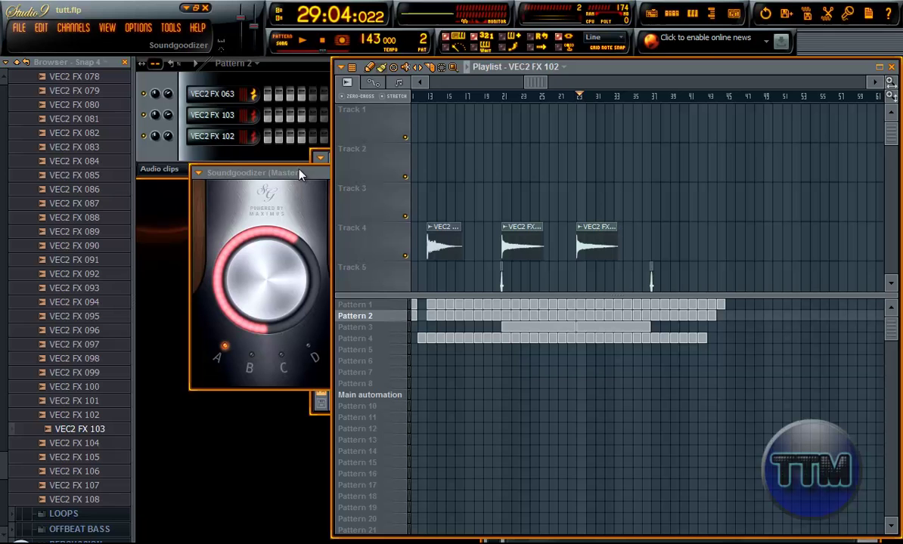
mouse_move(313, 178)
left_mouse_down()
mouse_move(285, 172)
mouse_move(285, 186)
left_mouse_up()
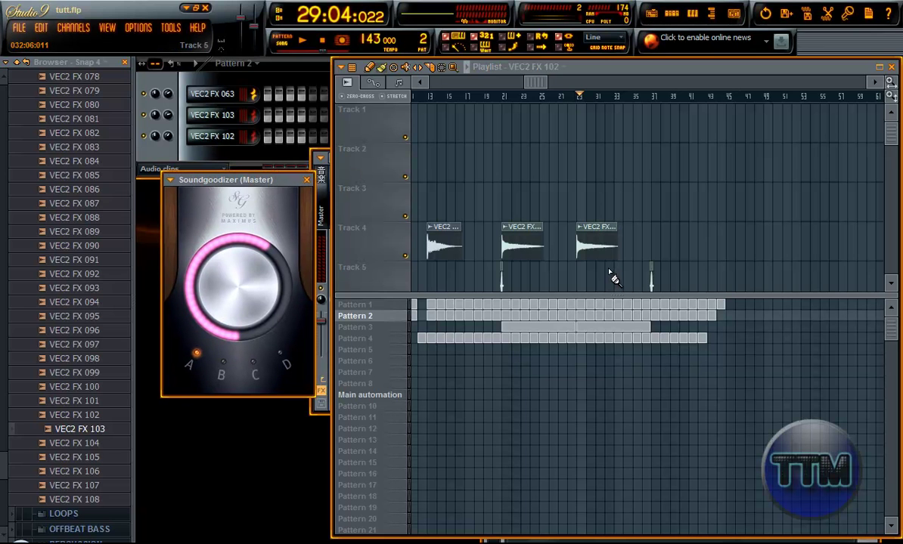
key("space")
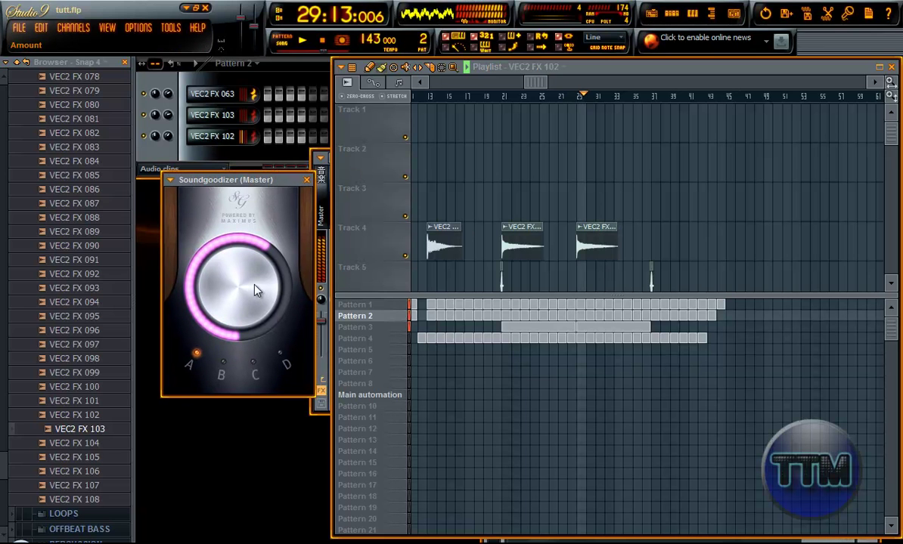
Step: Hide the mixer with F9, stop playback, and reset the start to bar 29
left_click(318, 410)
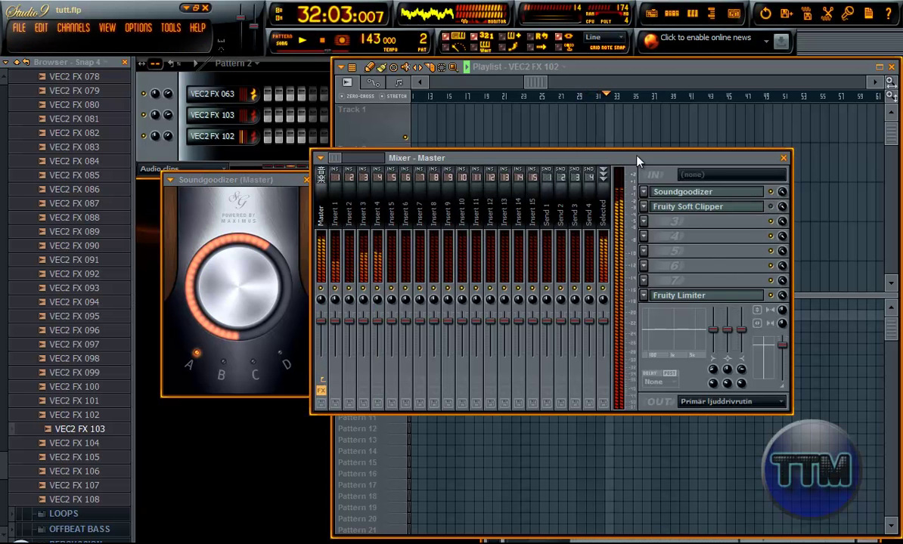
mouse_move(636, 157)
left_mouse_down()
mouse_move(667, 298)
mouse_move(675, 191)
mouse_move(799, 310)
mouse_move(727, 372)
mouse_move(701, 201)
left_mouse_up()
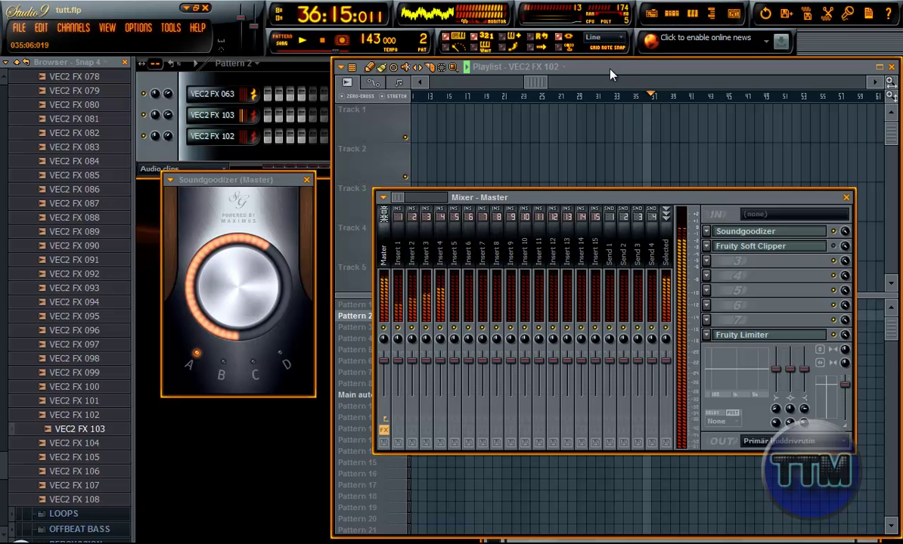
key("F9")
key("space")
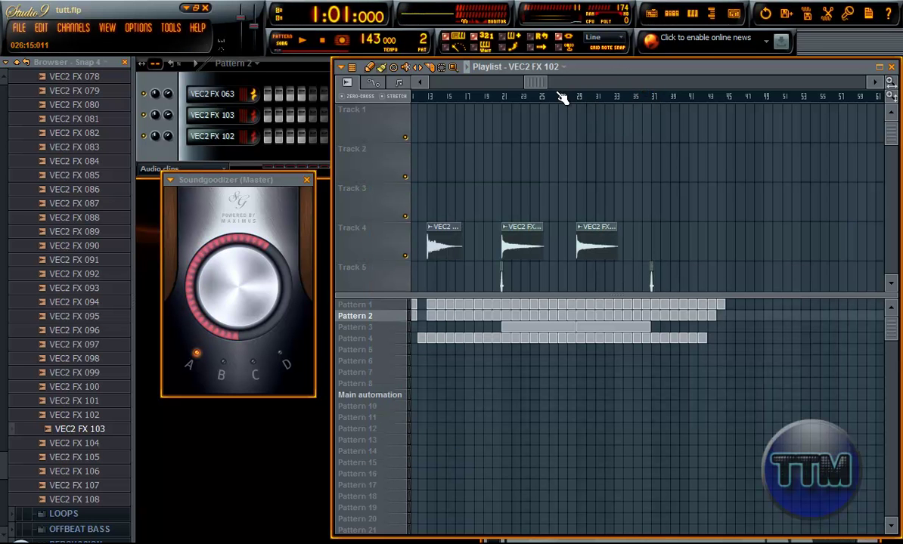
left_click(581, 97)
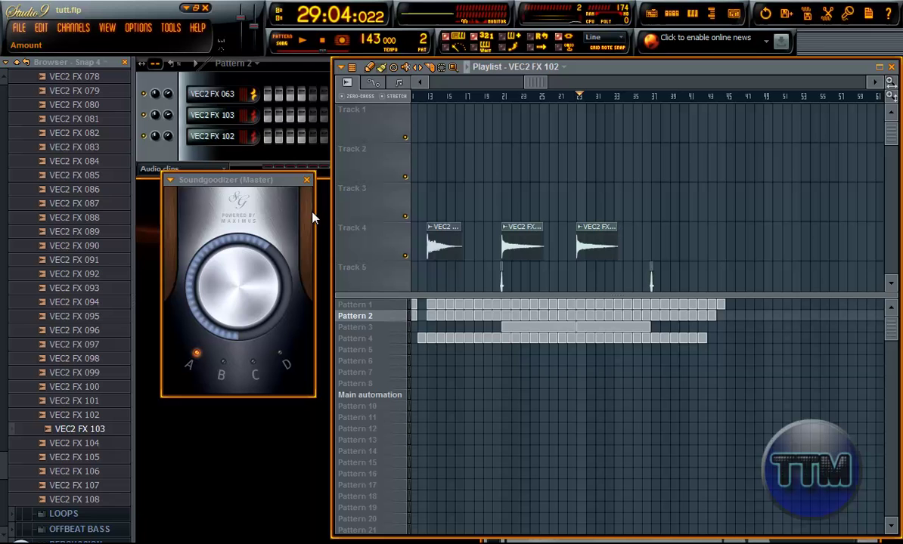
Step: Reopen the master mixer lower over the playlist and stop the song
left_click(107, 29)
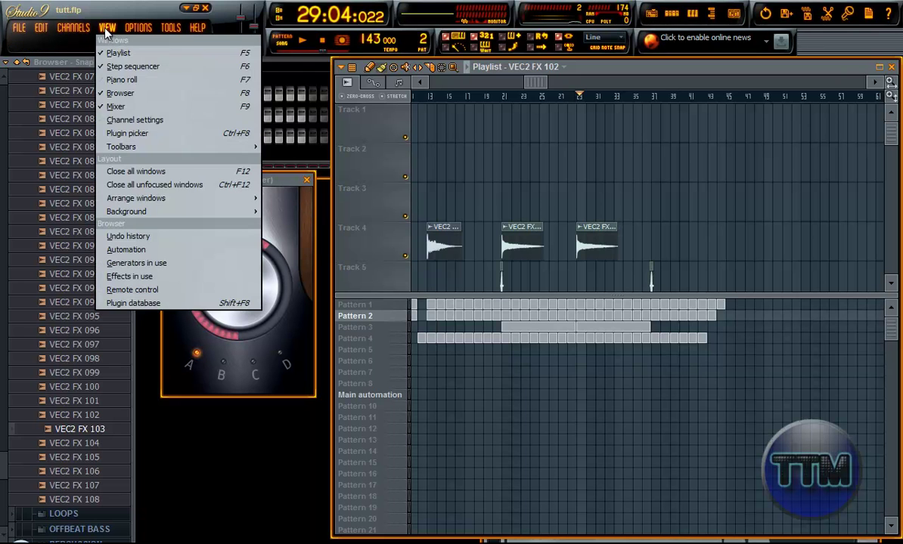
left_click(115, 105)
left_click_drag(644, 200, 601, 239)
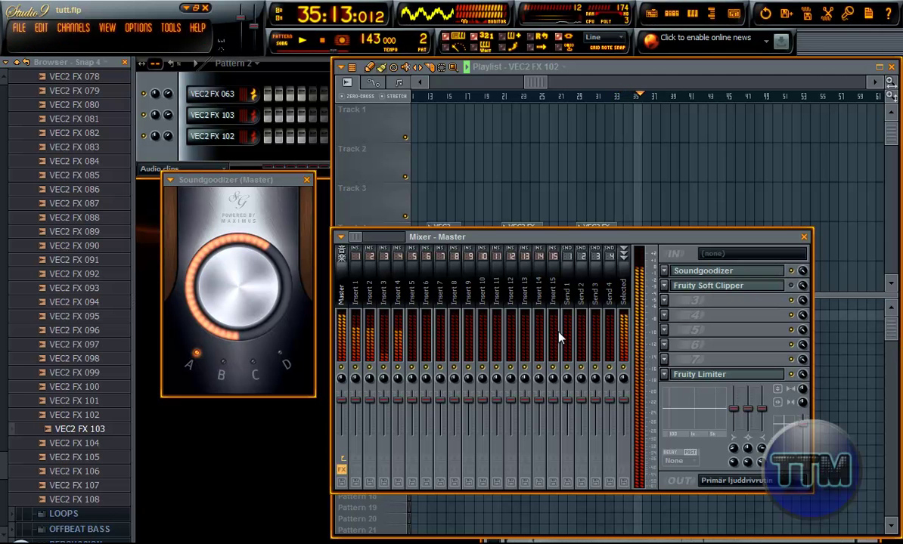
key("space")
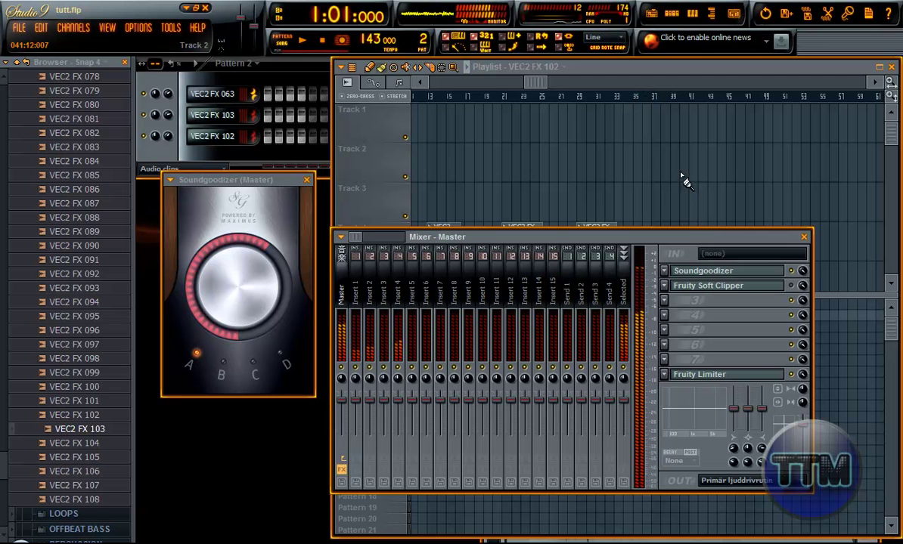
mouse_move(289, 260)
left_mouse_down()
mouse_move(238, 198)
mouse_move(254, 221)
left_mouse_up()
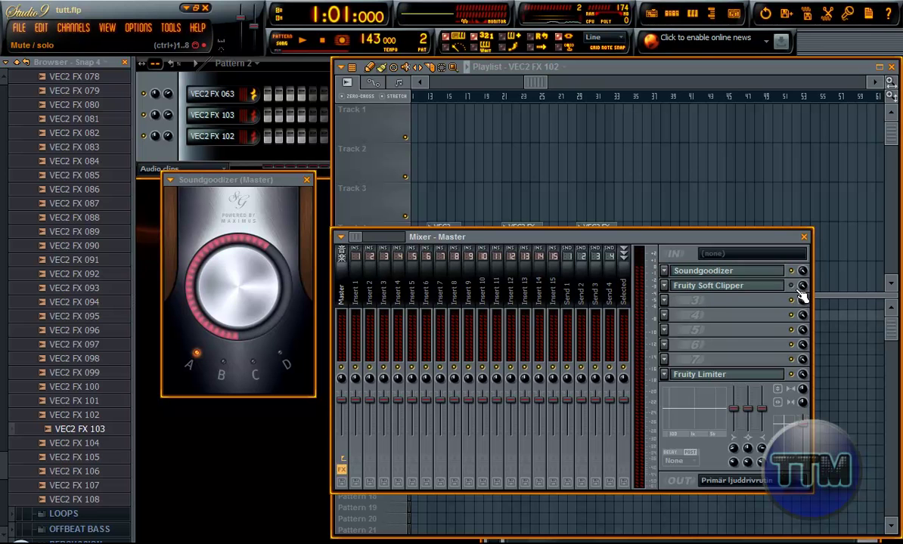
Step: Load Fruity Soft Clipper into master FX slot 2 and place its window over the playlist
left_click(663, 286)
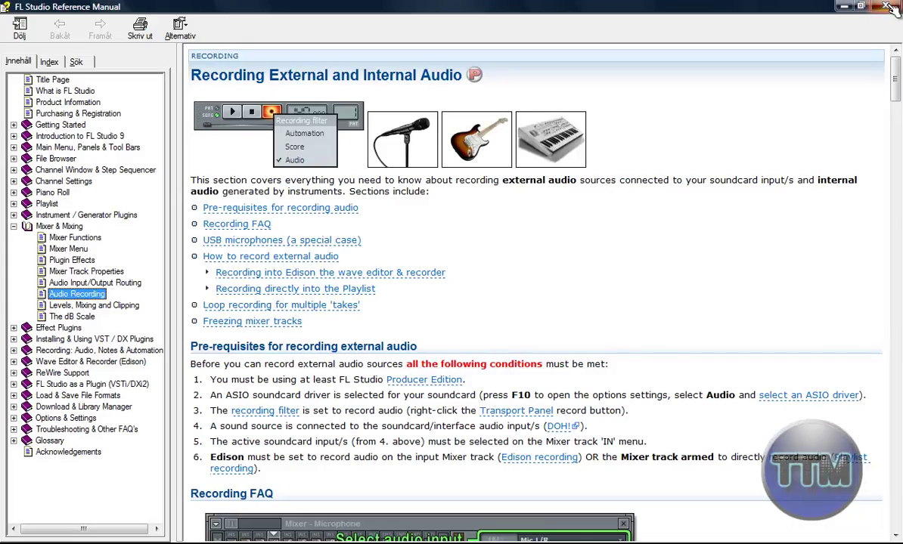
left_click(889, 7)
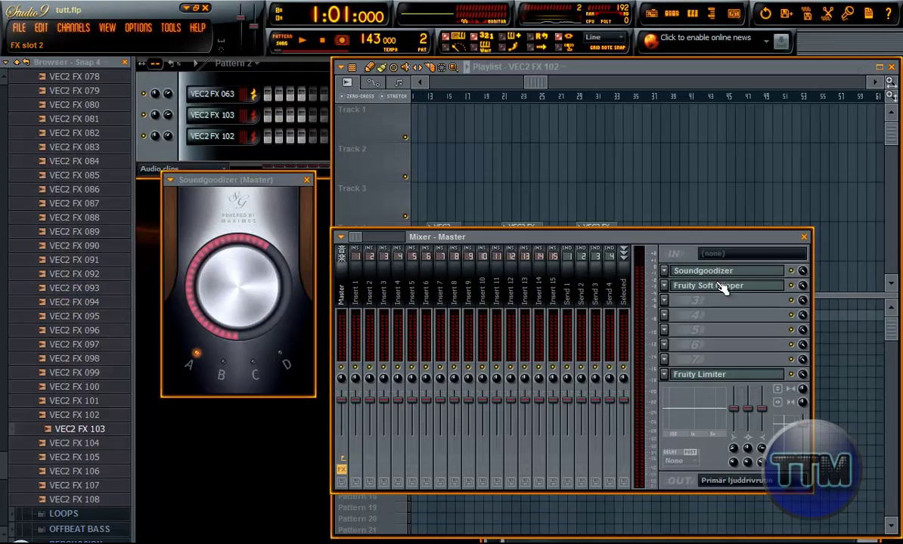
left_click(666, 290)
mouse_move(672, 266)
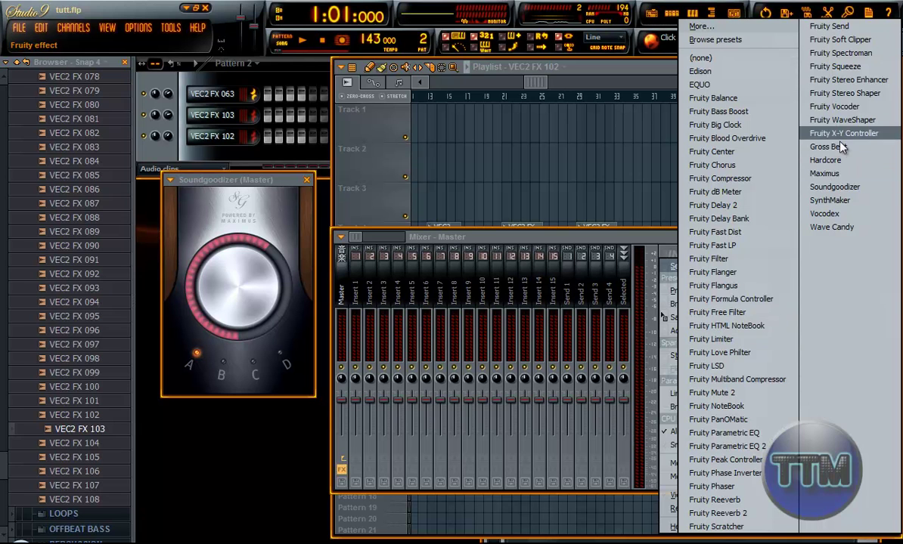
left_click(850, 41)
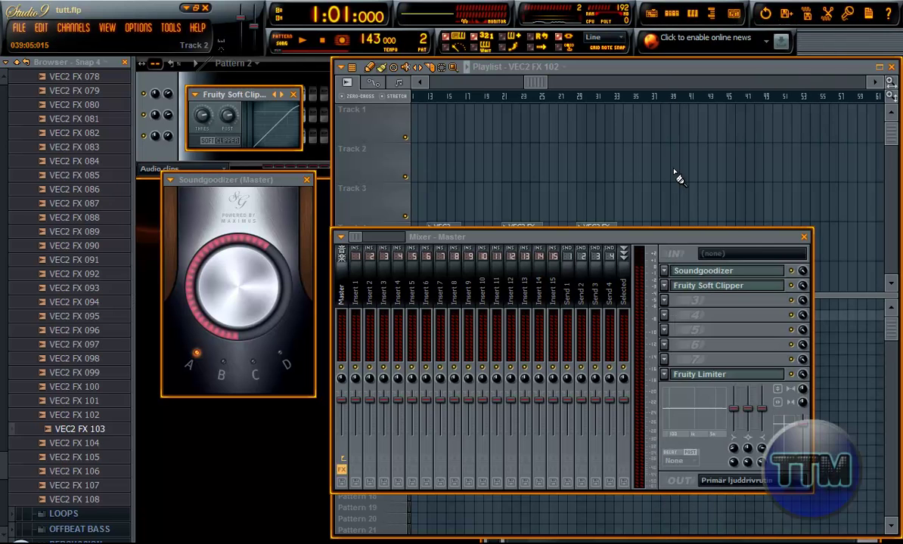
left_click_drag(268, 96, 500, 166)
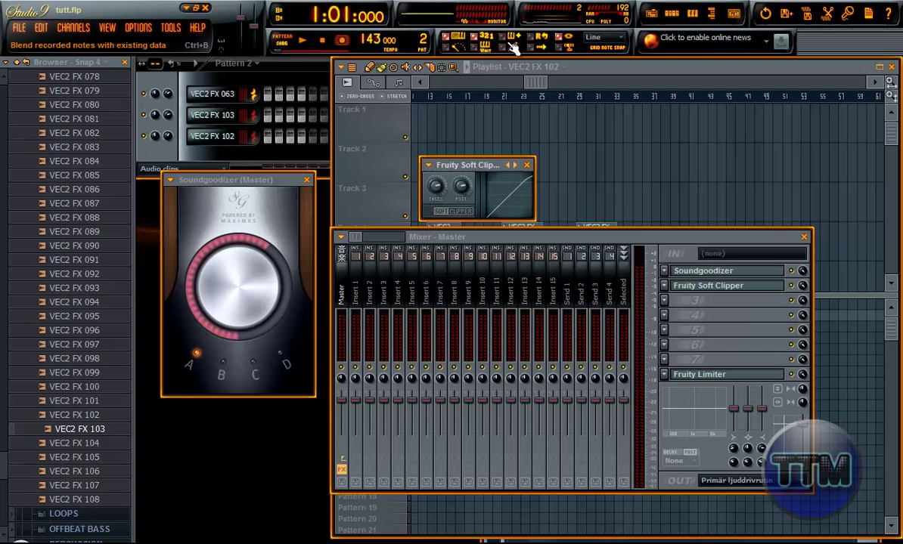
Step: Start playback from bar 21 in the playlist, then stop it
left_click(572, 73)
left_click(504, 96)
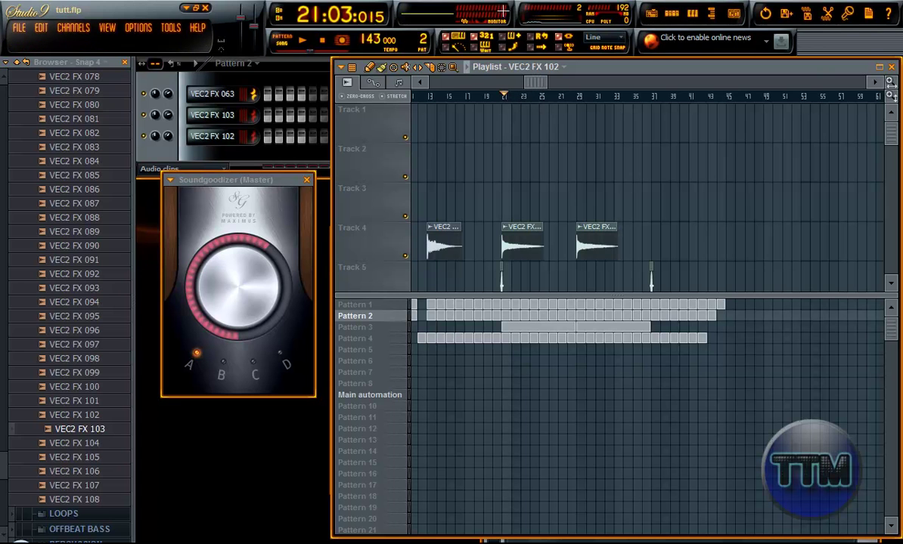
key("space")
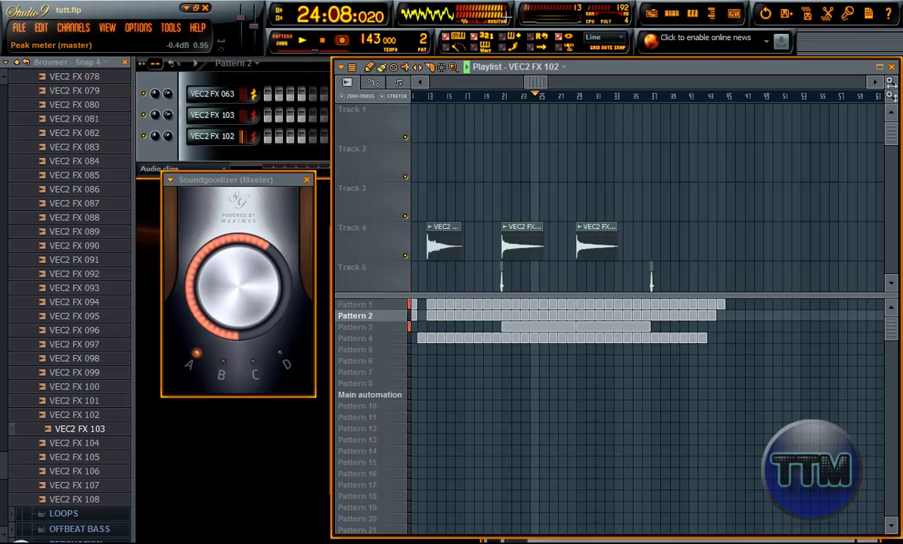
key("space")
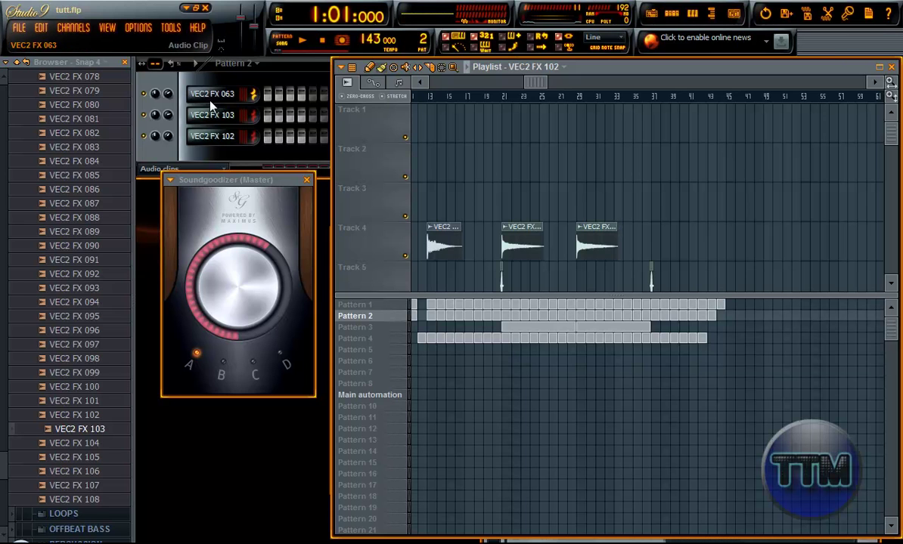
Step: Reopen the mixer and the Soft Clipper panel, and turn its POST gain knob down
left_click(108, 27)
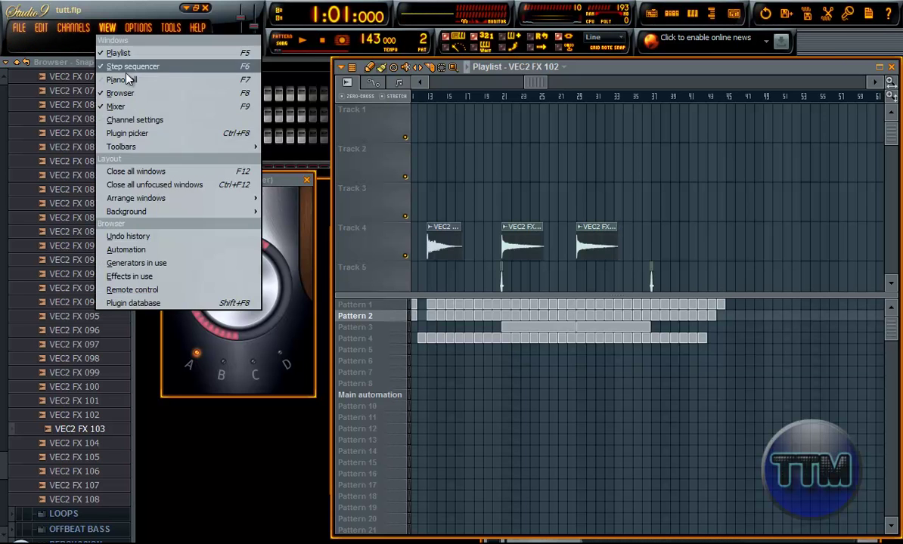
left_click(121, 113)
left_click_drag(666, 237, 680, 155)
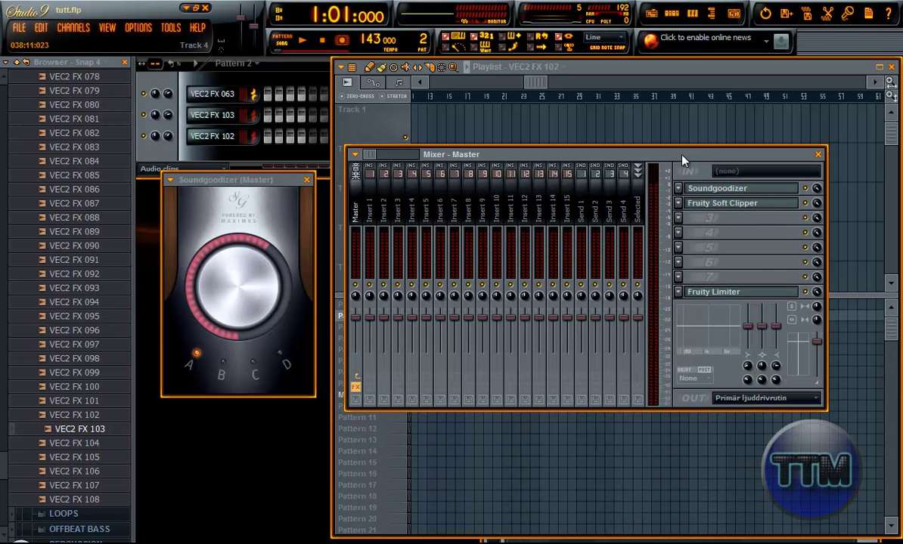
left_click(679, 204)
left_click(709, 208)
left_click(710, 204)
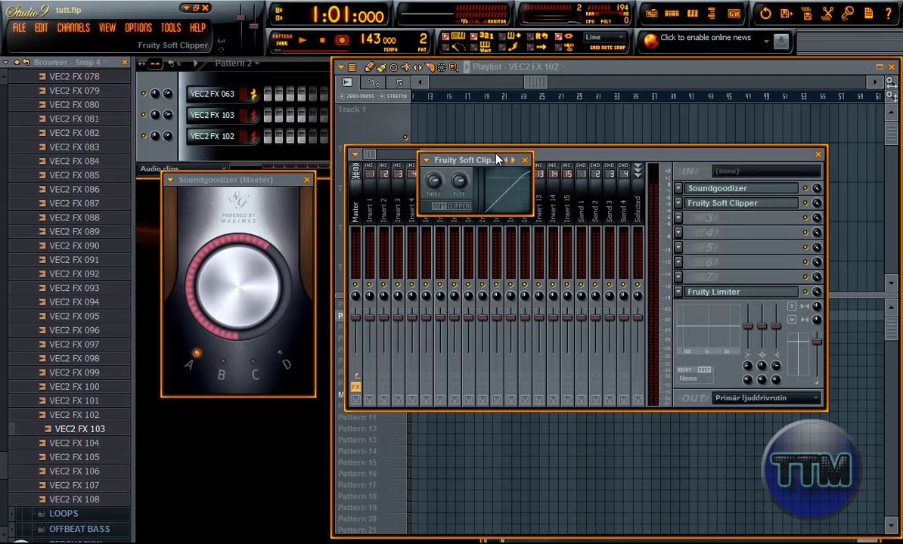
mouse_move(497, 159)
left_mouse_down()
mouse_move(446, 102)
mouse_move(376, 99)
left_mouse_up()
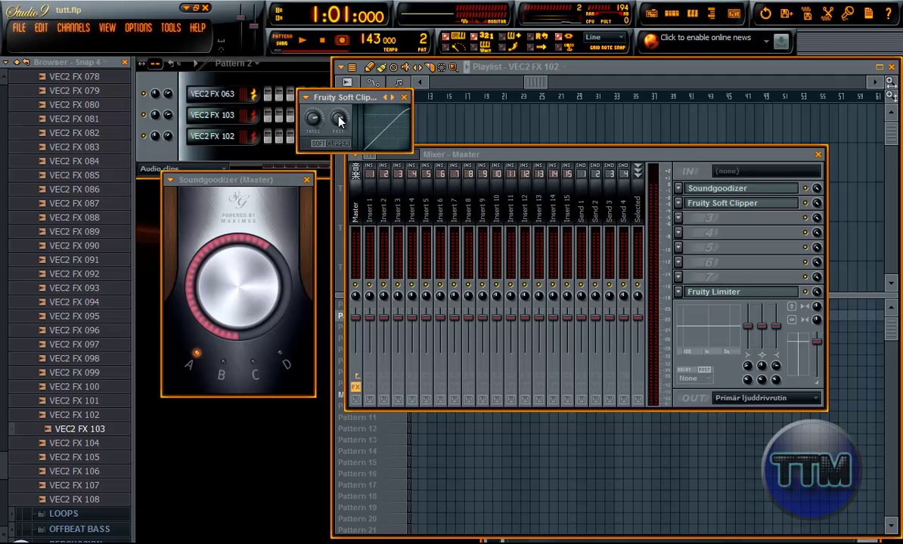
left_click_drag(339, 117, 329, 146)
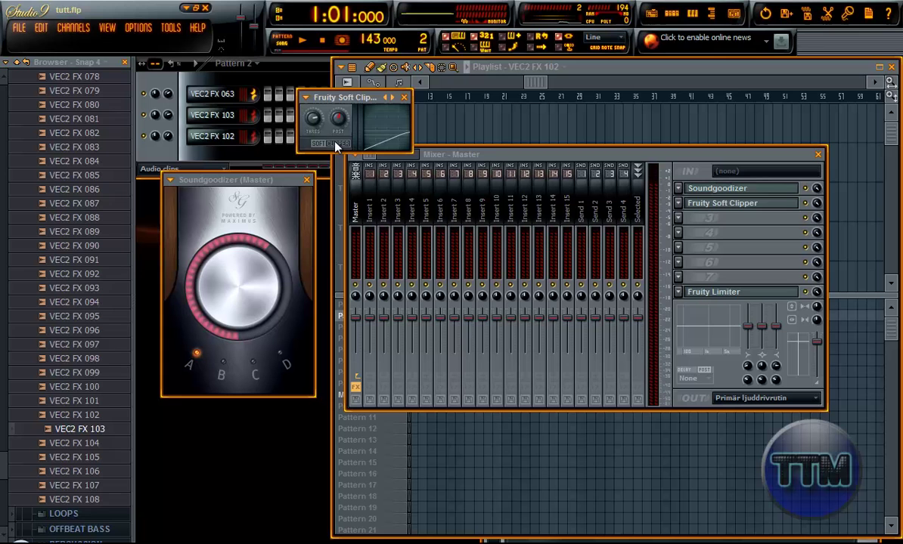
left_click(543, 83)
Step: Play the song from bar 21 with the Soft Clipper in front to hear the lowered post gain, then stop
left_click(509, 98)
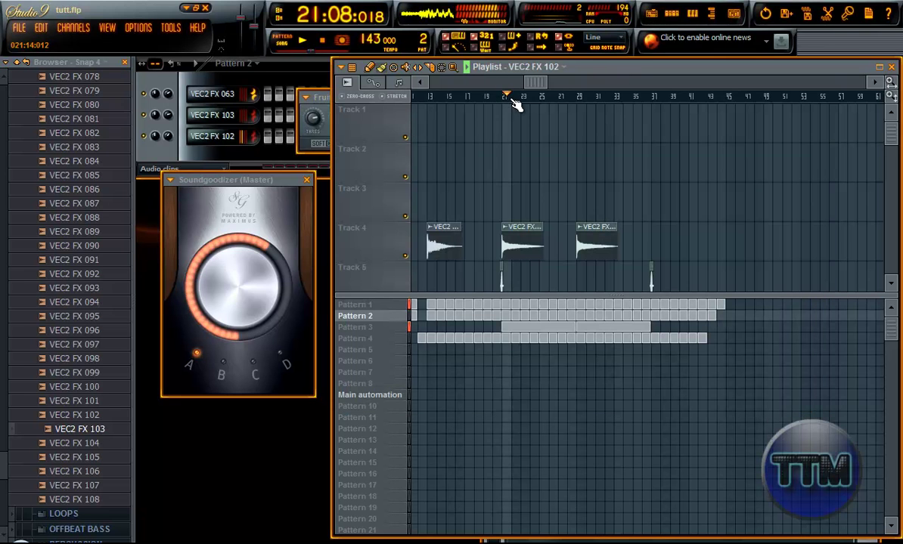
left_click(316, 150)
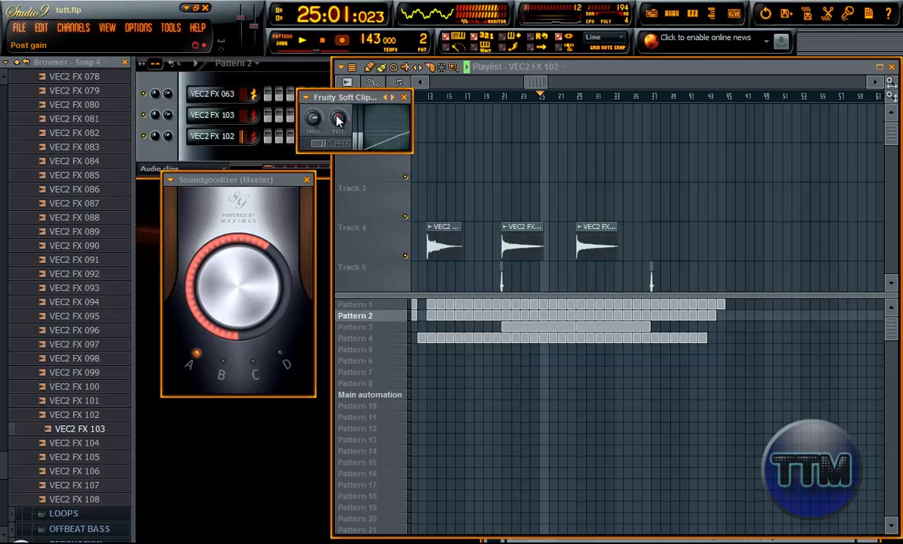
key("space")
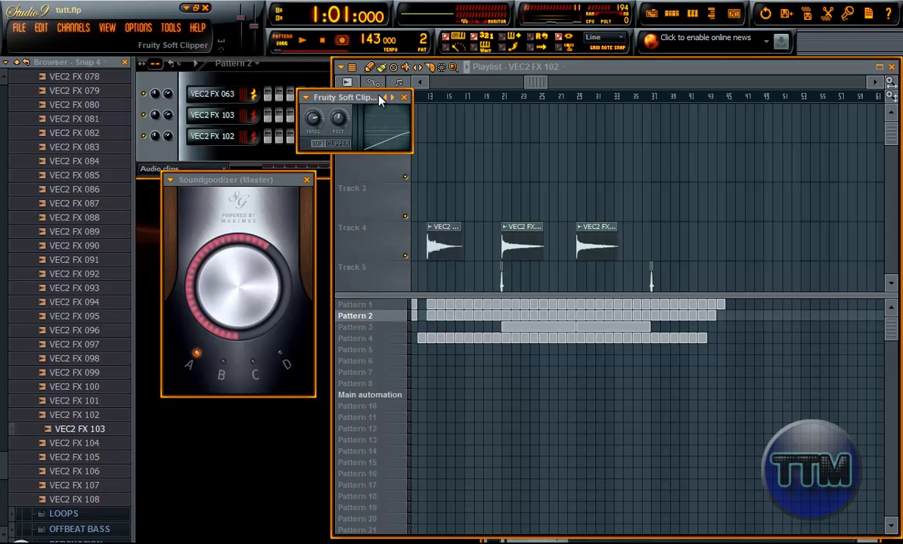
left_click_drag(368, 106, 366, 97)
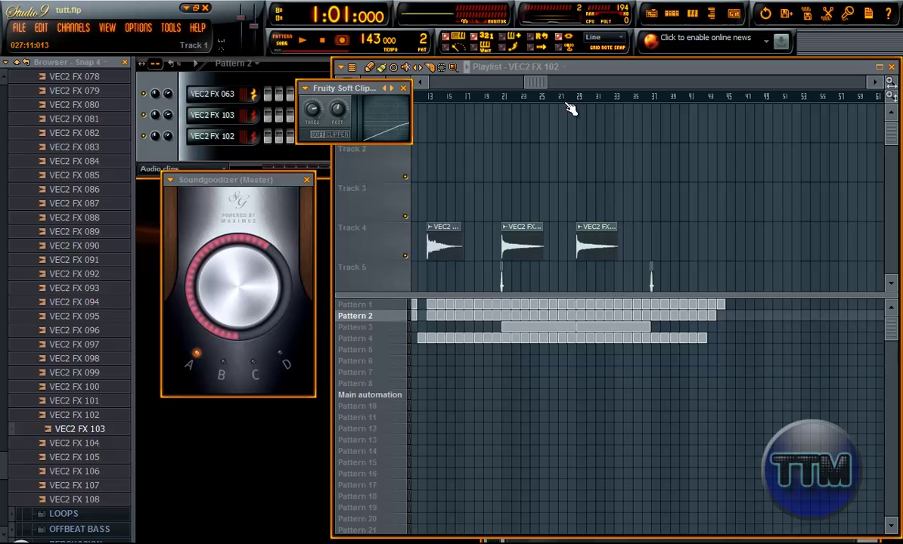
left_click_drag(534, 83, 442, 94)
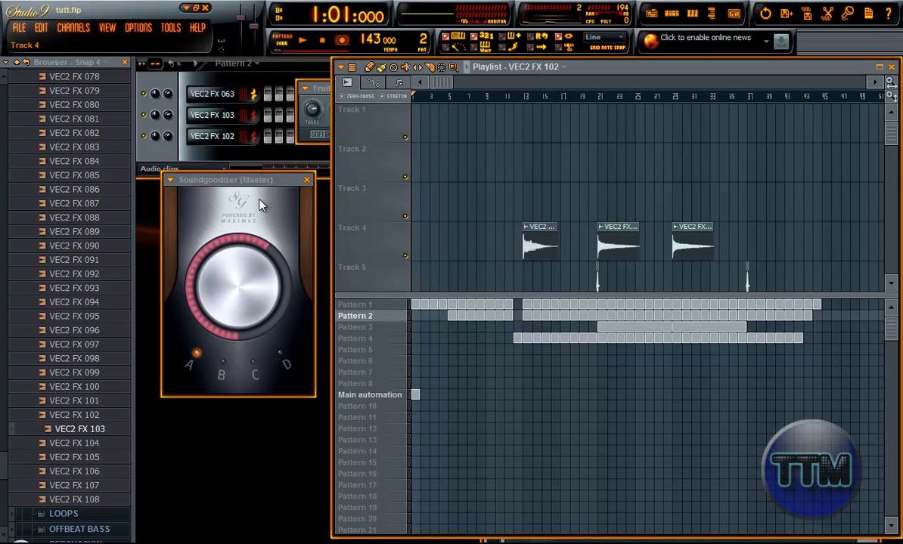
left_click(287, 186)
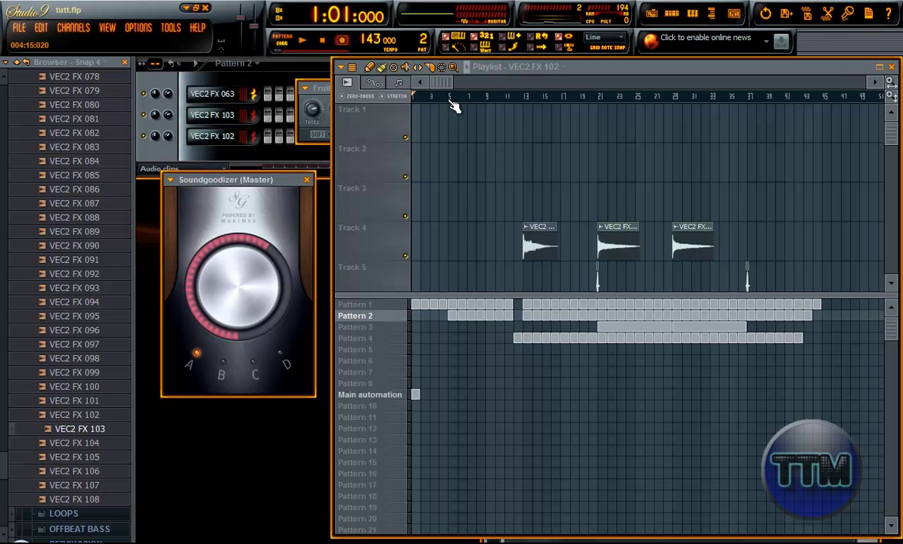